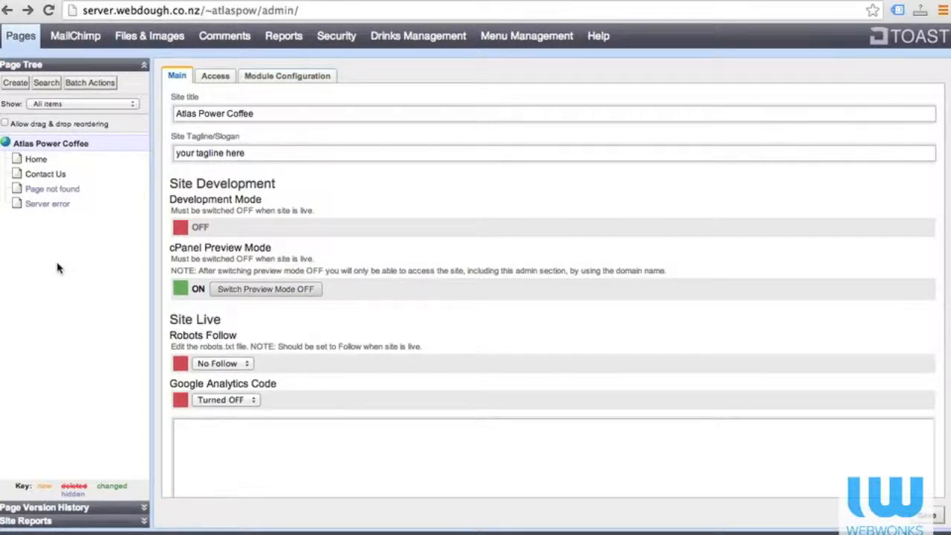
Step: Create a new page of type Page under the Atlas Power Coffee site
click(16, 83)
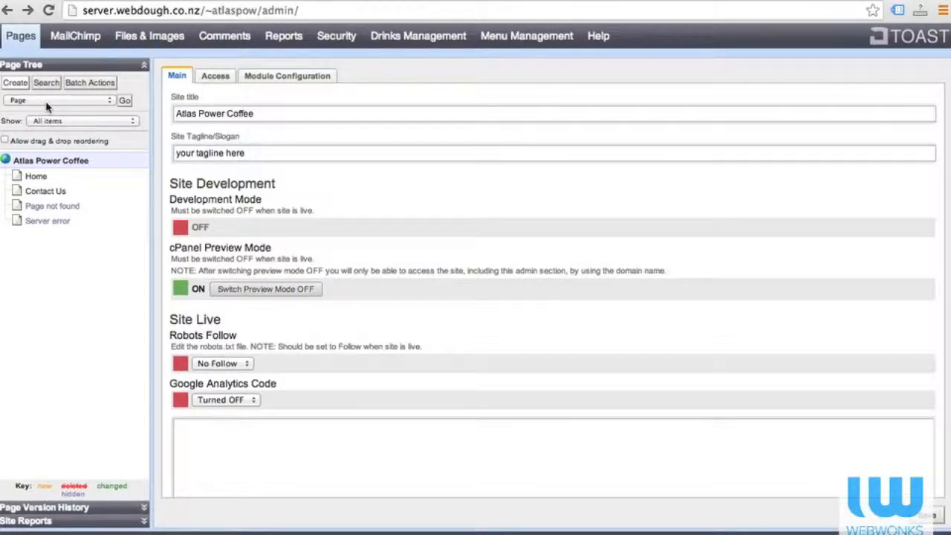
click(46, 102)
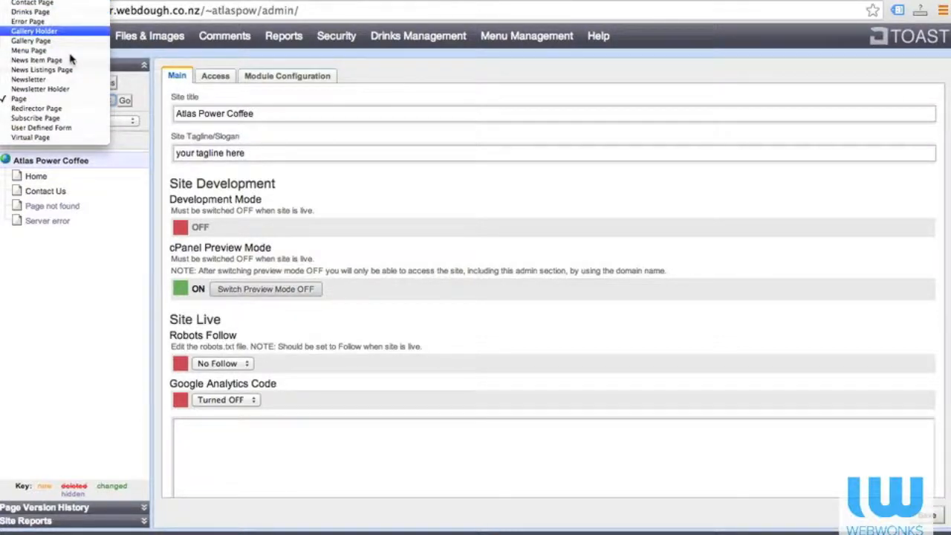
click(71, 273)
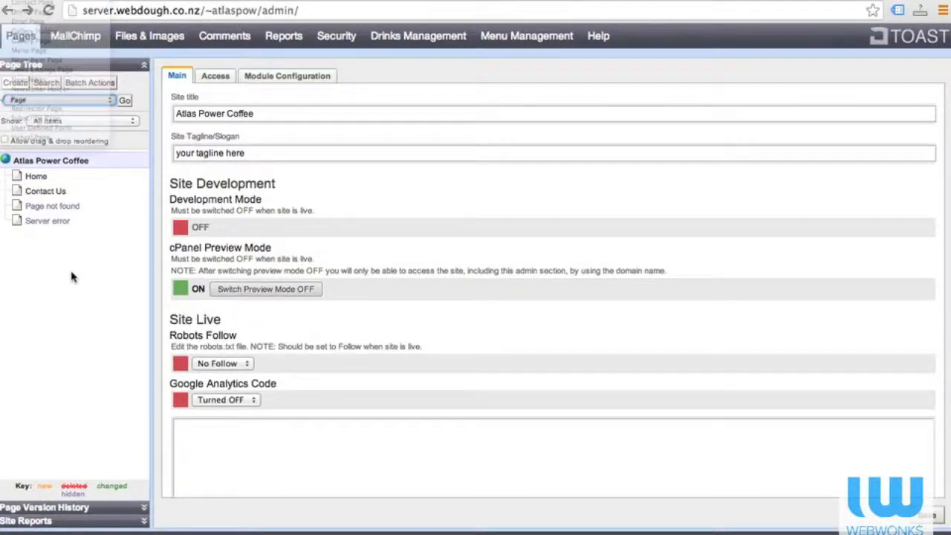
click(124, 100)
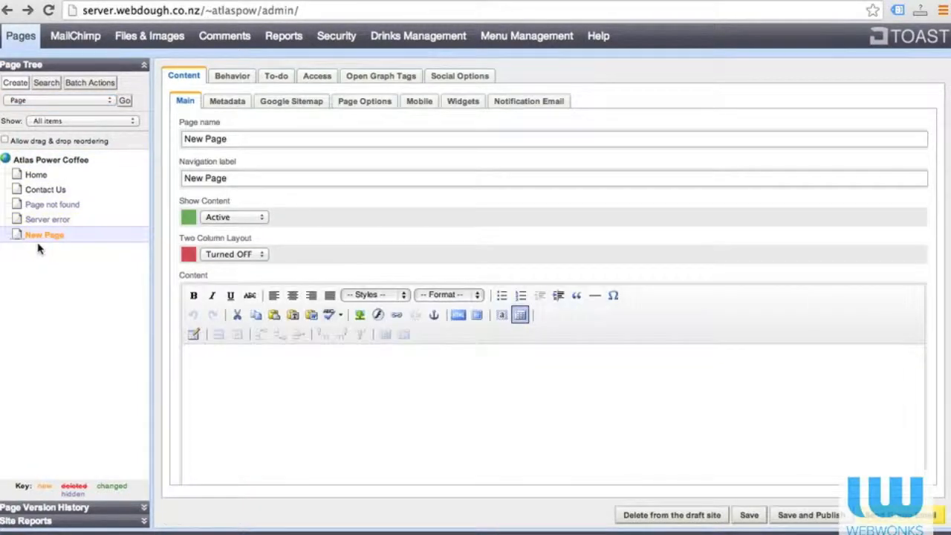
Step: Look up the page title in the Word content document and set the new page's name and navigation label to "Our History"
triple_click(221, 141)
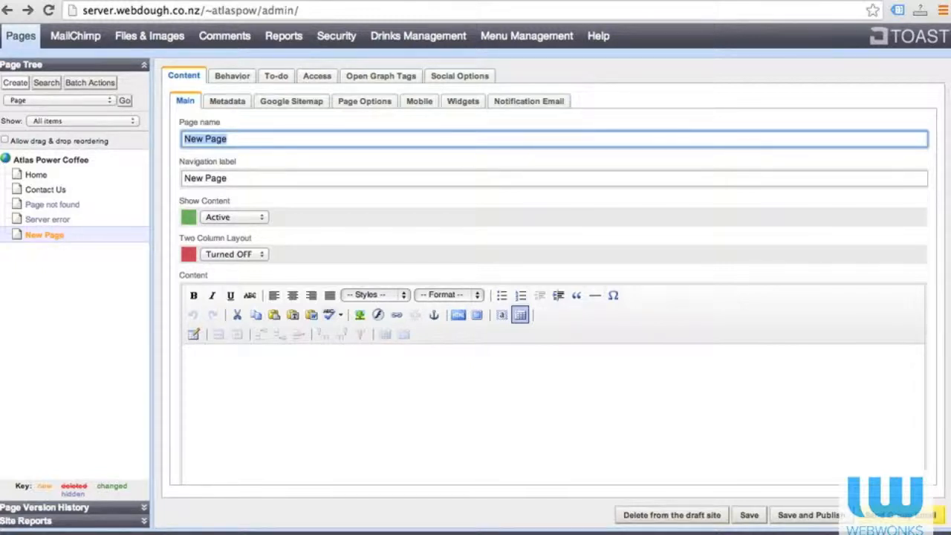
key(super+Tab)
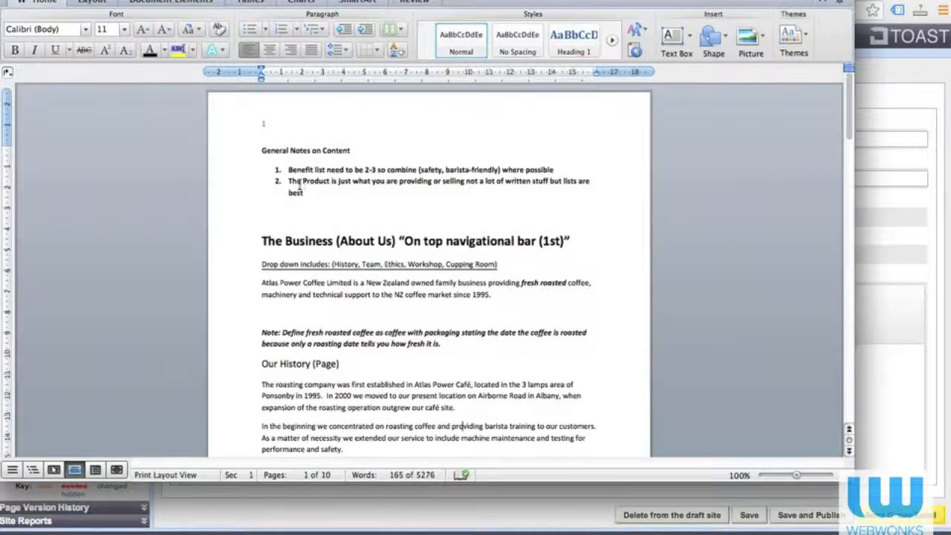
scroll(304, 260, down, 1)
scroll(296, 193, down, 3)
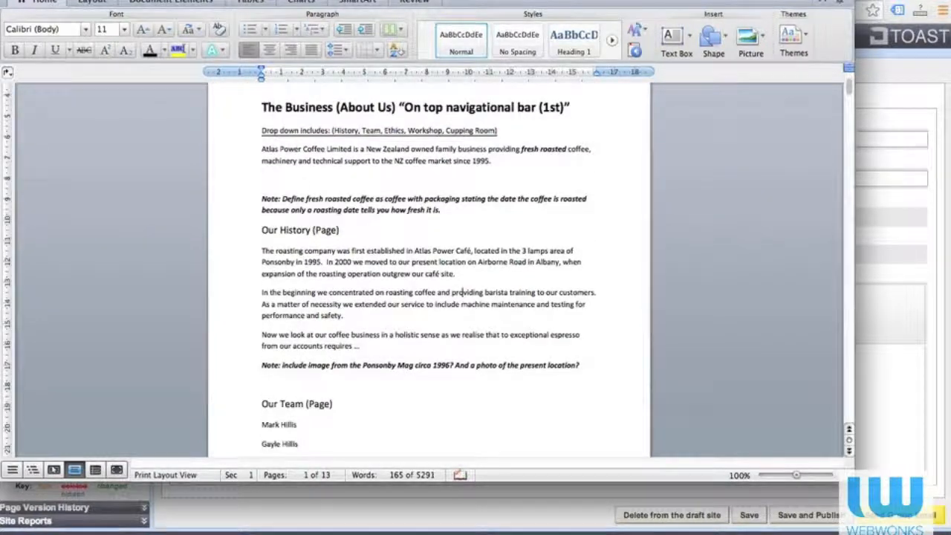
drag(311, 230, 262, 229)
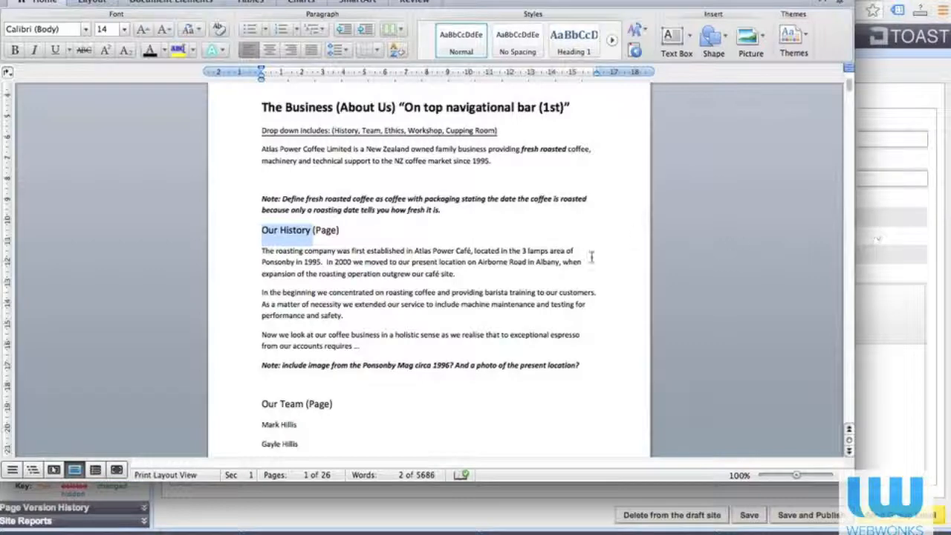
scroll(482, 279, down, 10)
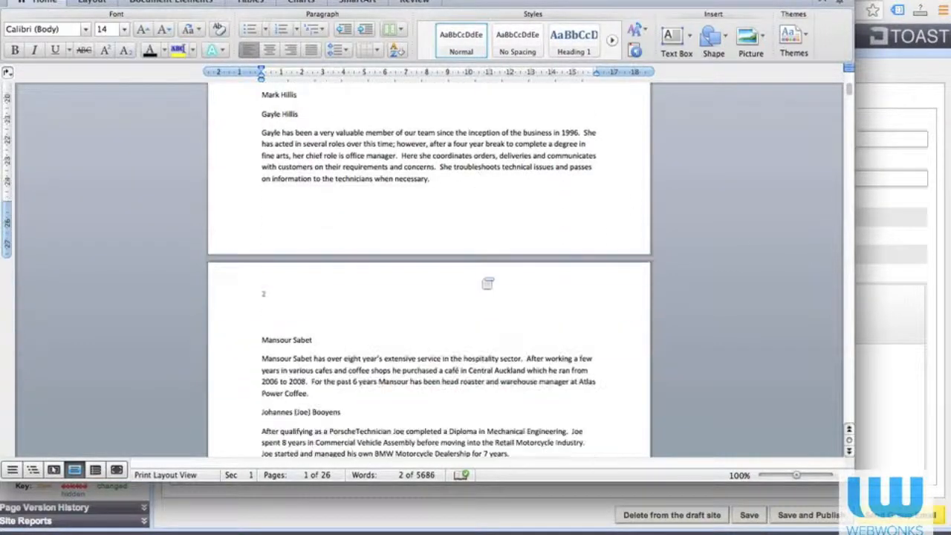
scroll(488, 283, down, 10)
scroll(483, 280, up, 18)
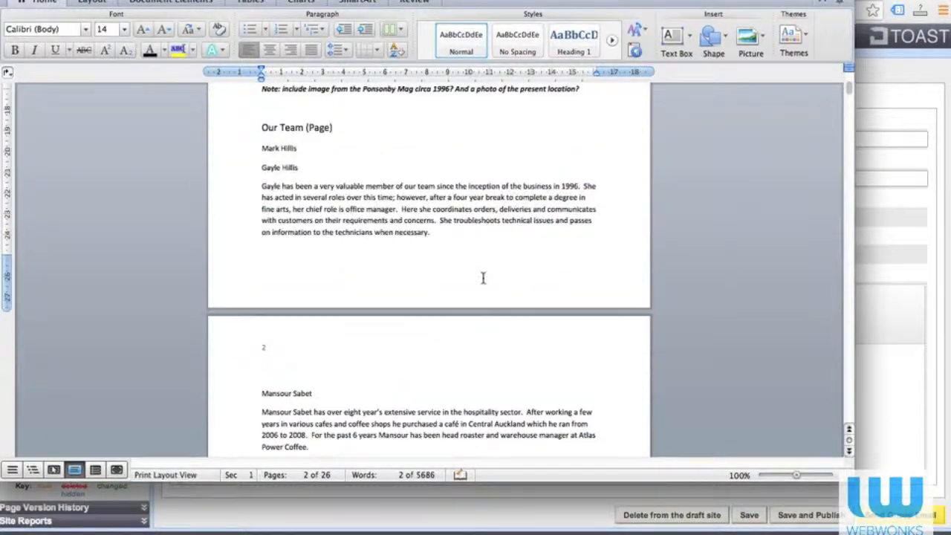
scroll(483, 279, up, 2)
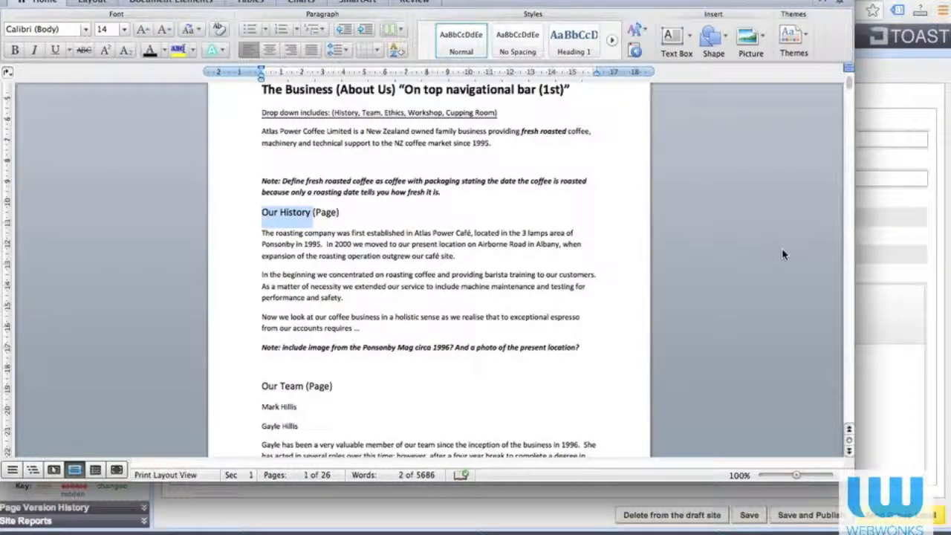
click(889, 233)
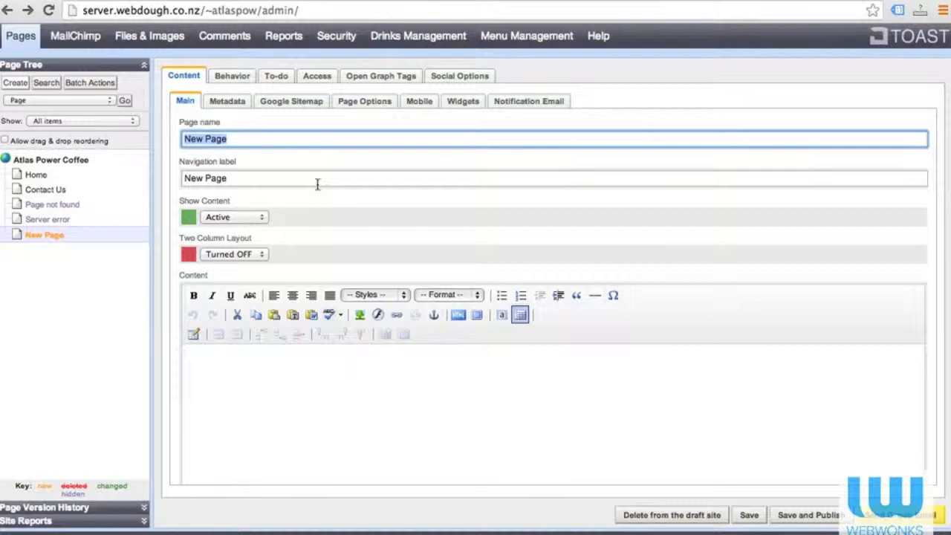
text(Our History)
click(229, 178)
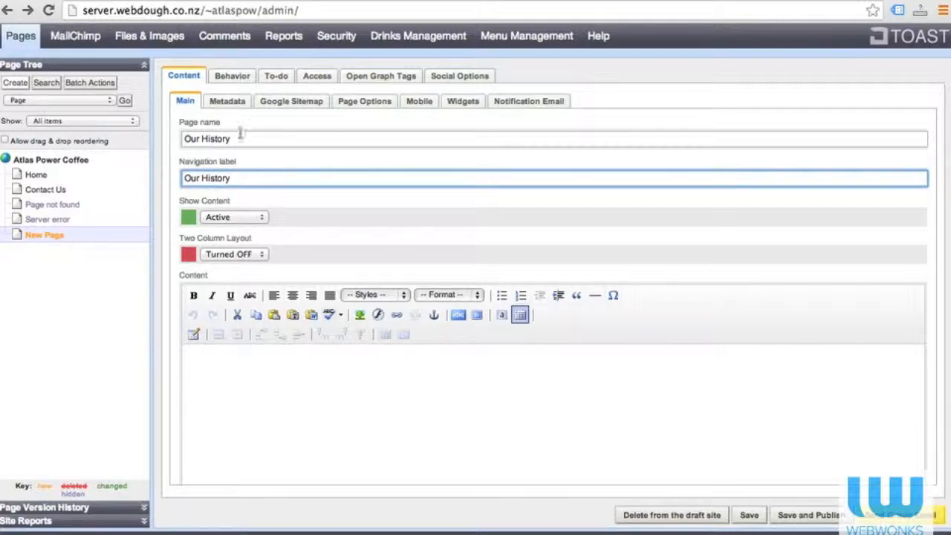
Step: Set the page's Description Meta Population to Manual in its metadata and save the page
click(227, 102)
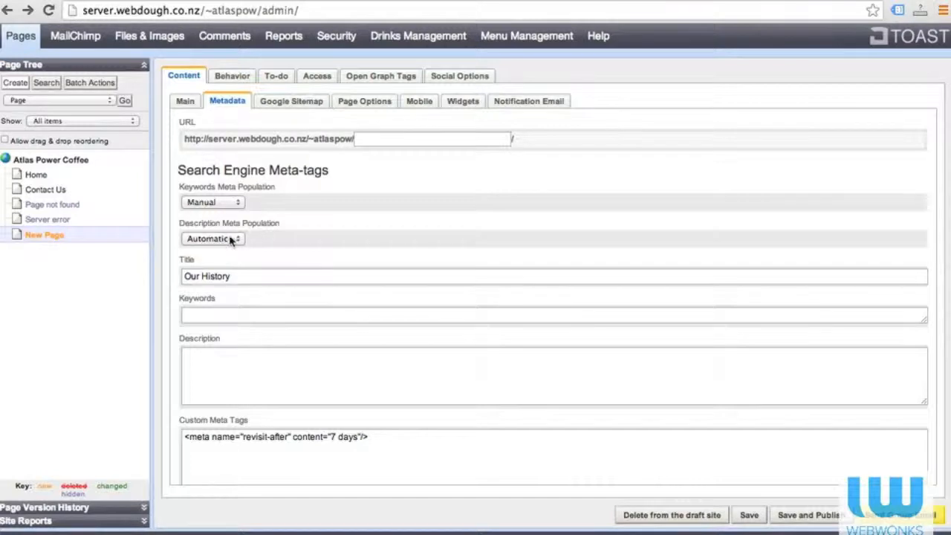
click(220, 241)
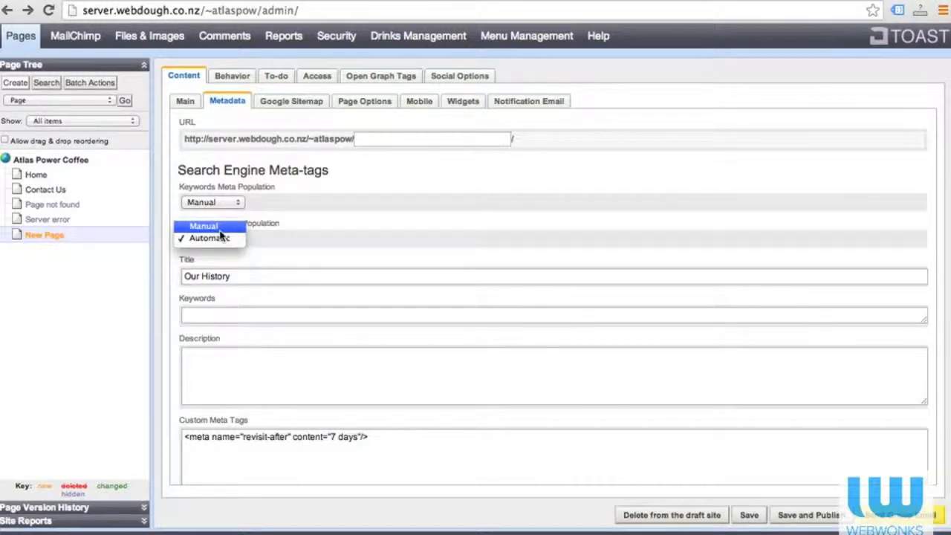
click(220, 232)
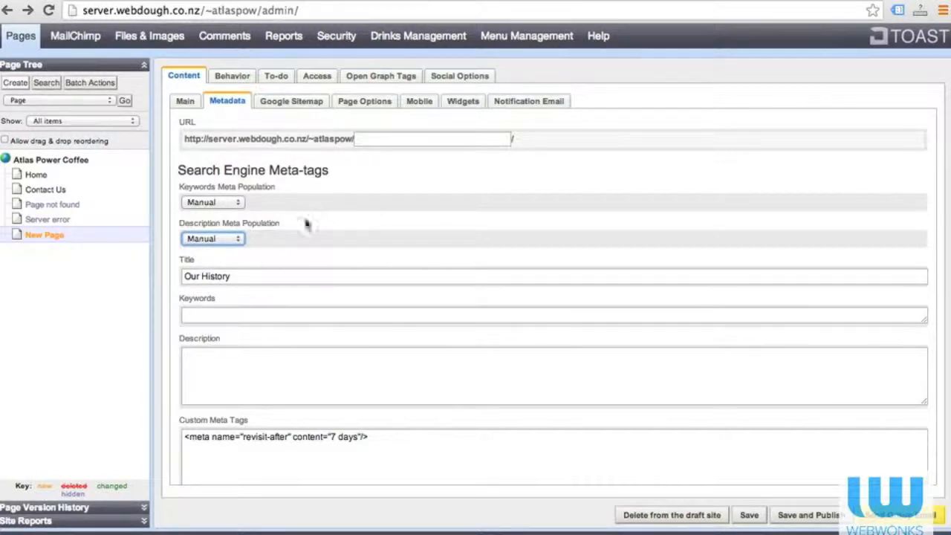
click(185, 102)
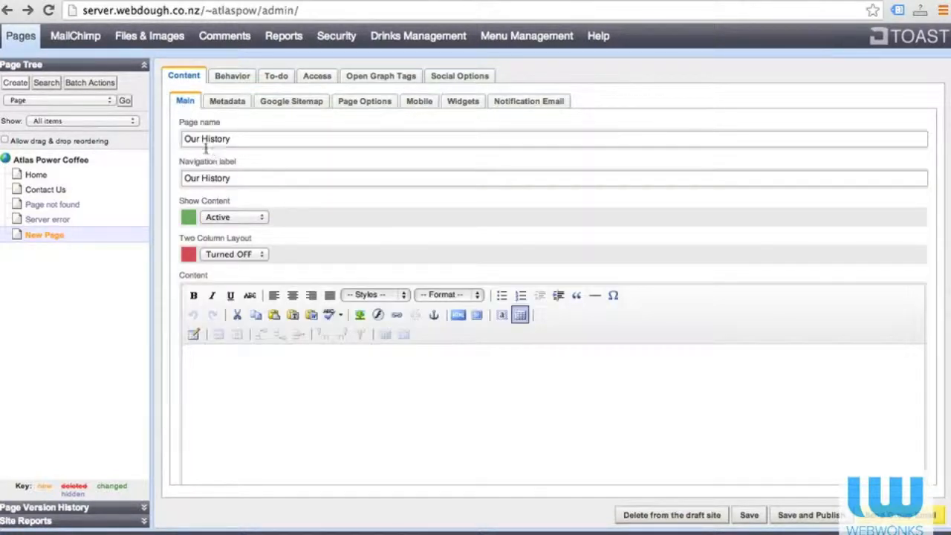
click(226, 104)
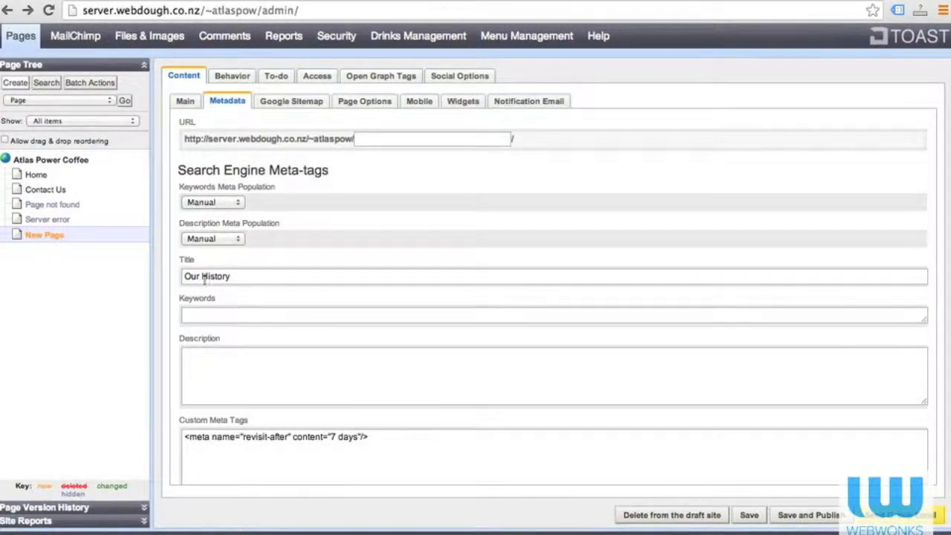
click(194, 105)
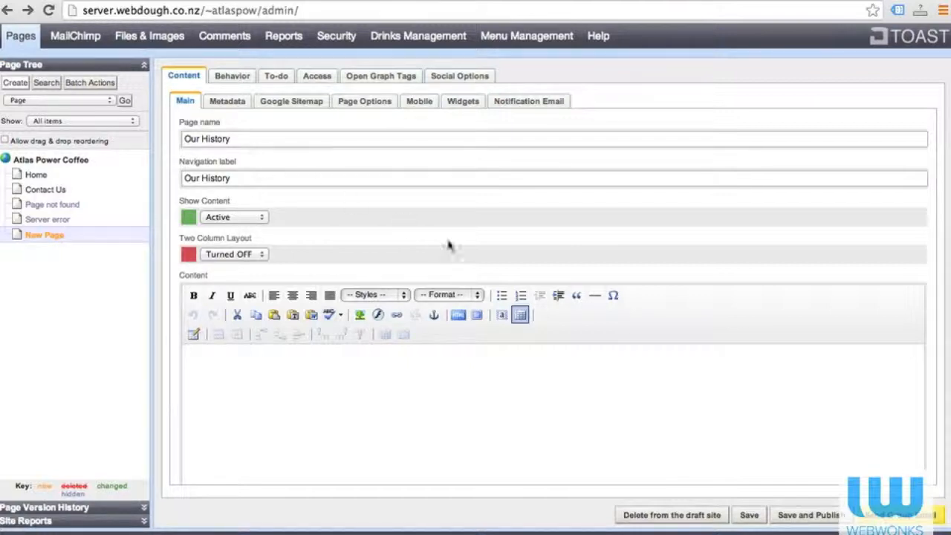
click(745, 514)
Step: Move the Our History page between Home and Contact Us in the page tree and publish it
click(5, 141)
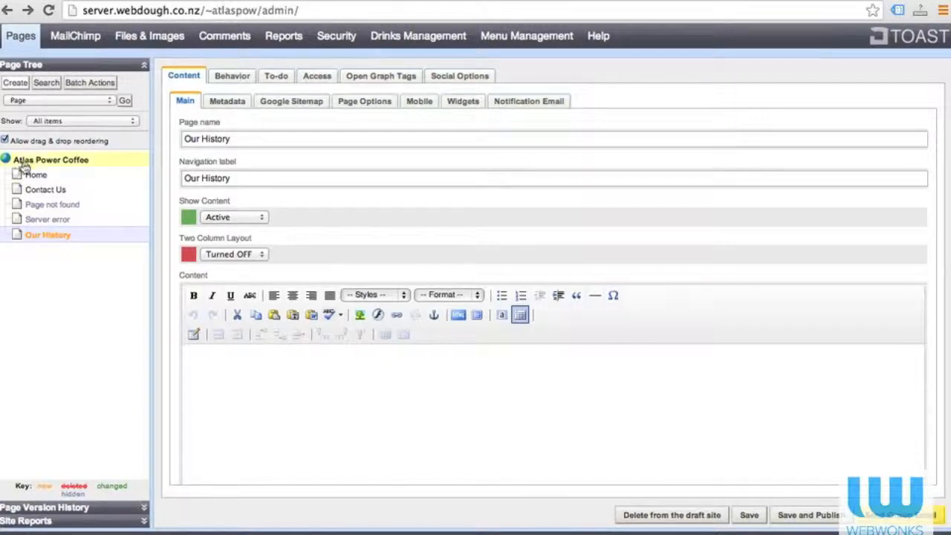
drag(54, 244, 41, 188)
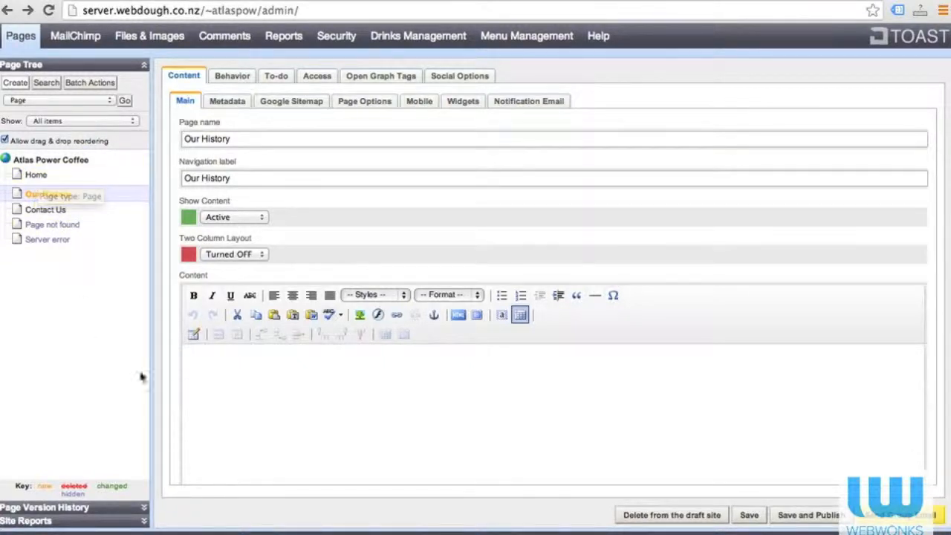
click(795, 515)
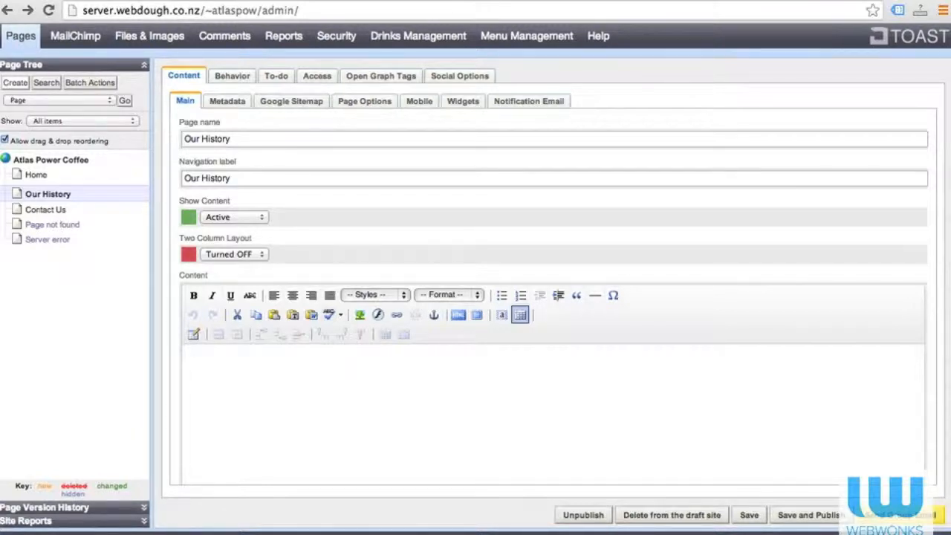
Step: Switch to the Word content document and copy the three paragraphs under the Our History heading
click(313, 533)
key(super+Tab)
click(325, 257)
drag(361, 328, 261, 230)
key(super+c)
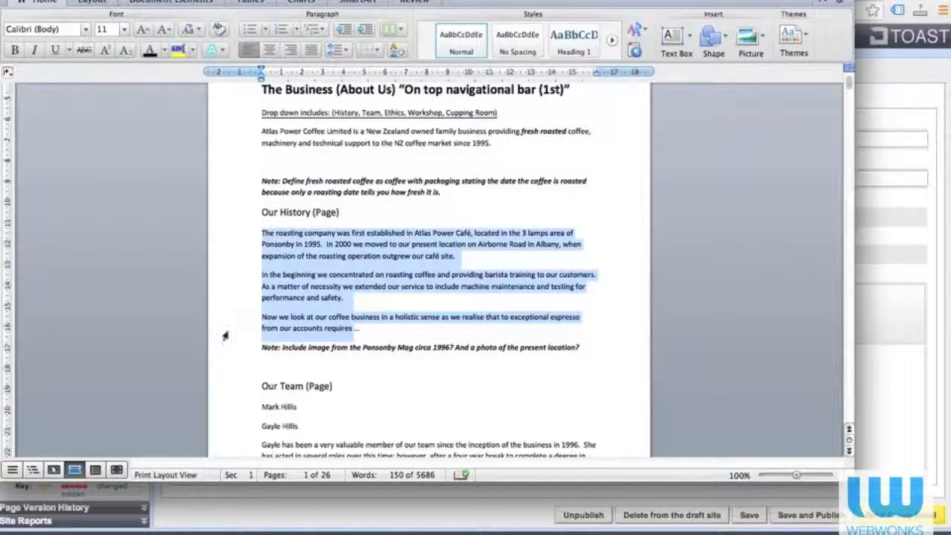
Step: Return to the page editor and insert the copied paragraphs into the Our History content using Paste from Word
click(279, 505)
click(353, 377)
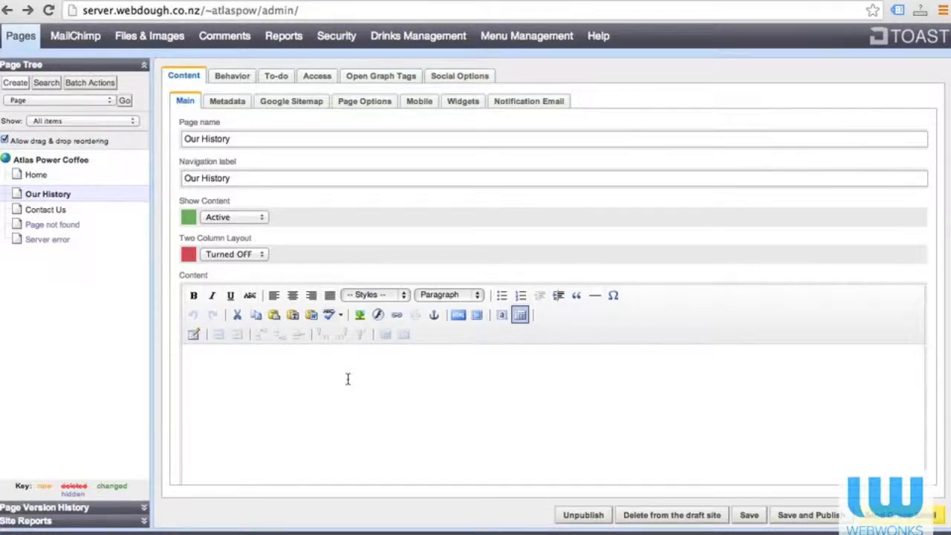
click(312, 316)
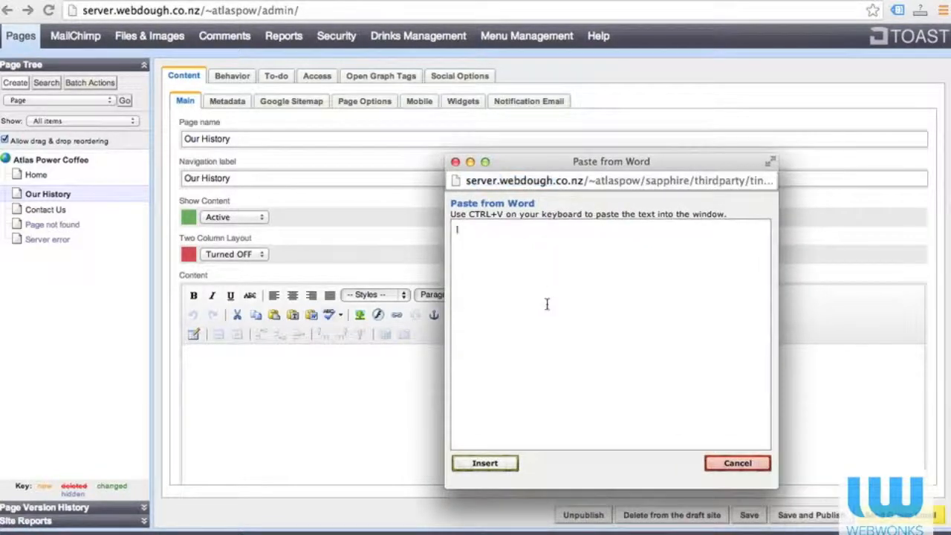
key(super+v)
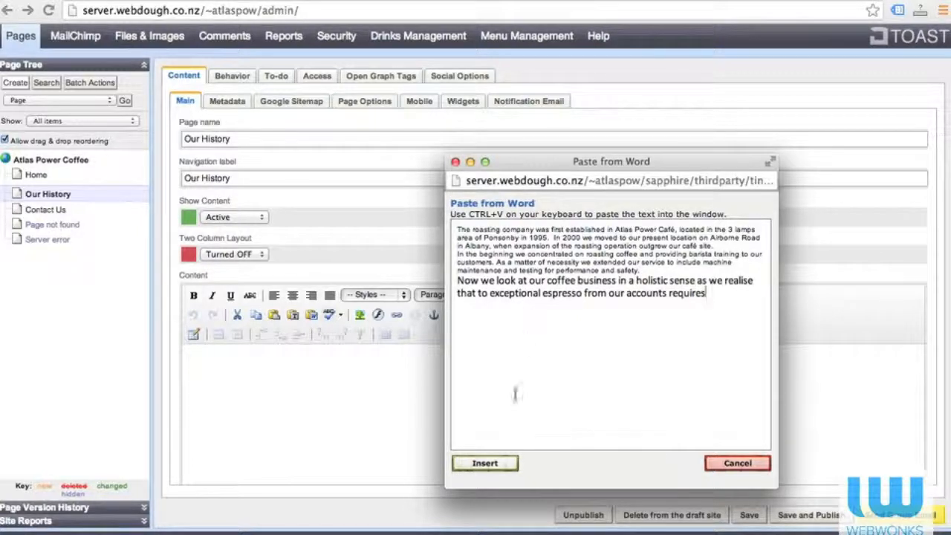
click(484, 463)
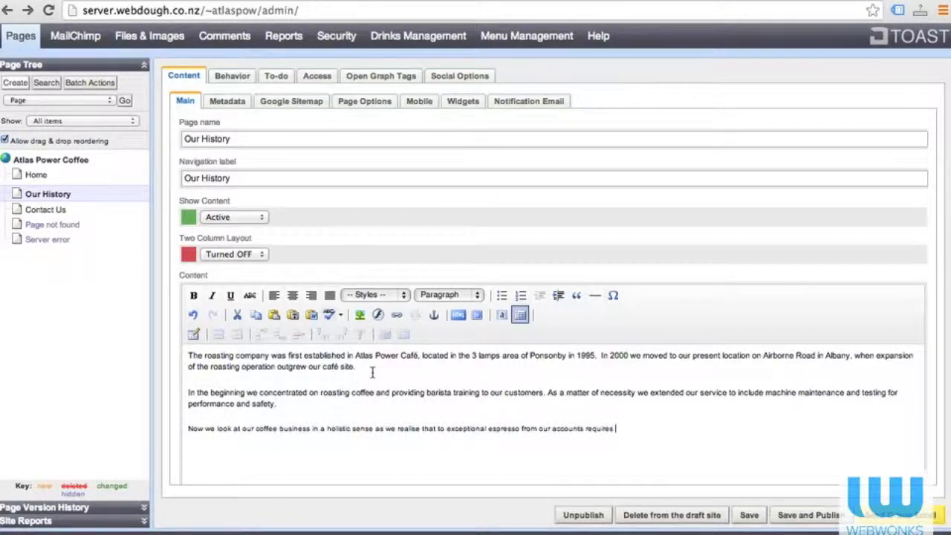
Step: Add the line "Atlas Coffee Has Been In Business For 18 Years" above the first content paragraph
click(188, 355)
key(Return)
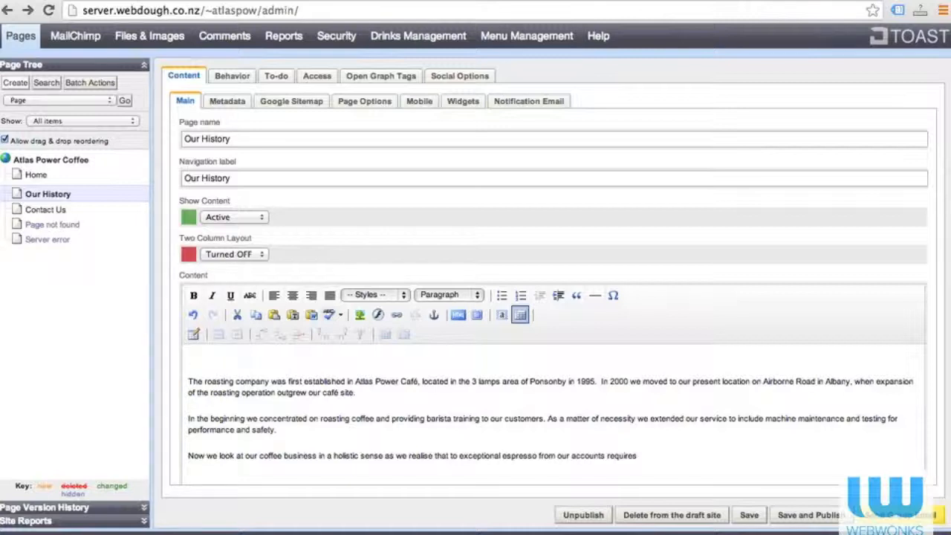
click(439, 295)
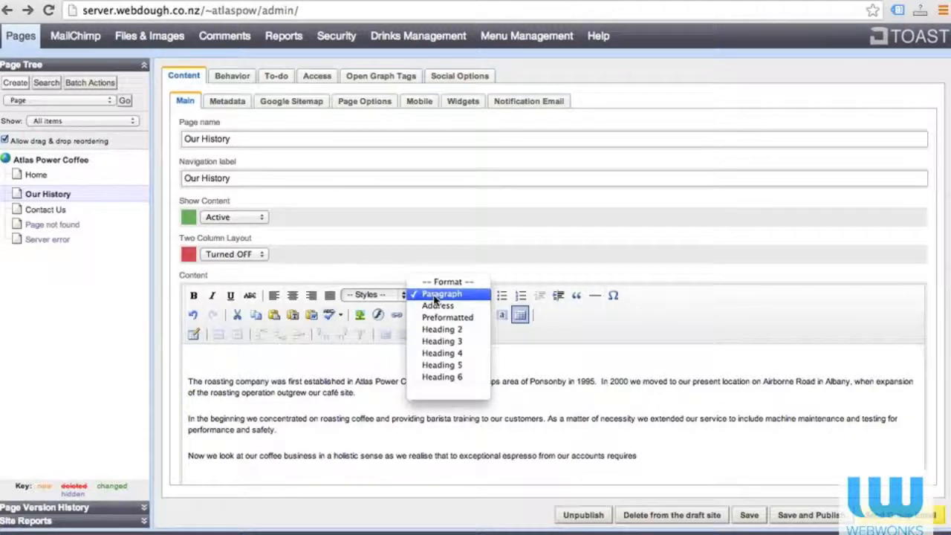
click(251, 361)
click(236, 356)
text(Atlas Coffe)
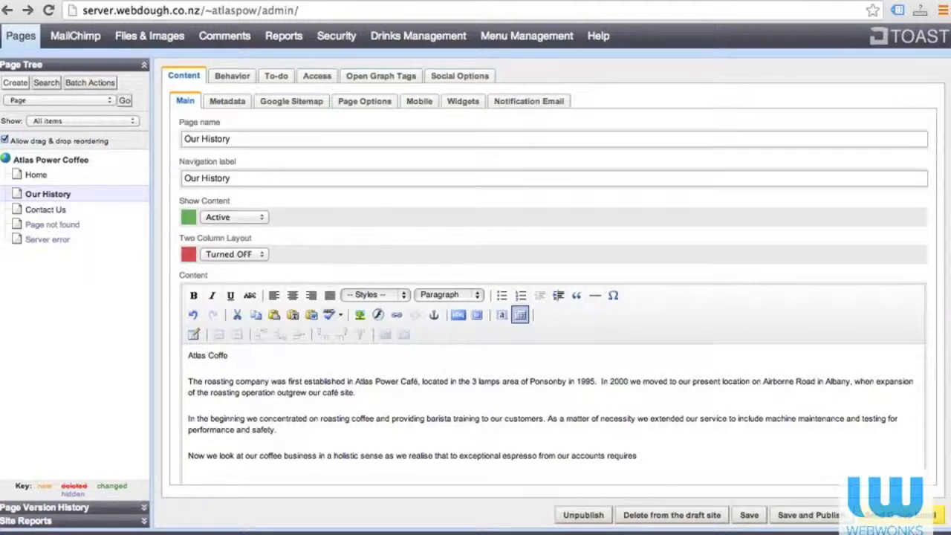
text(e Has Been In Business F)
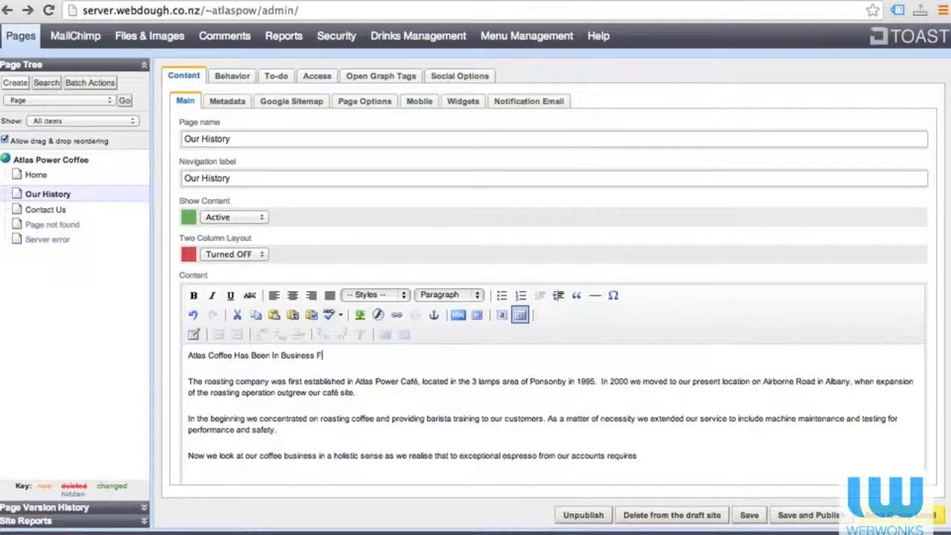
text(or 18 Years)
Step: Format the "Atlas Coffee Has Been In Business For 18 Years" line as Heading 2
drag(366, 356, 187, 357)
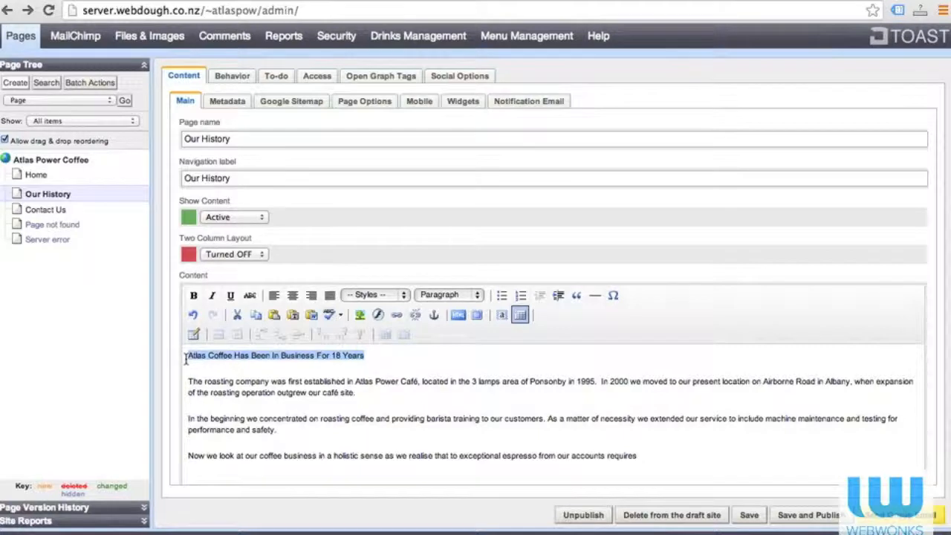
click(441, 296)
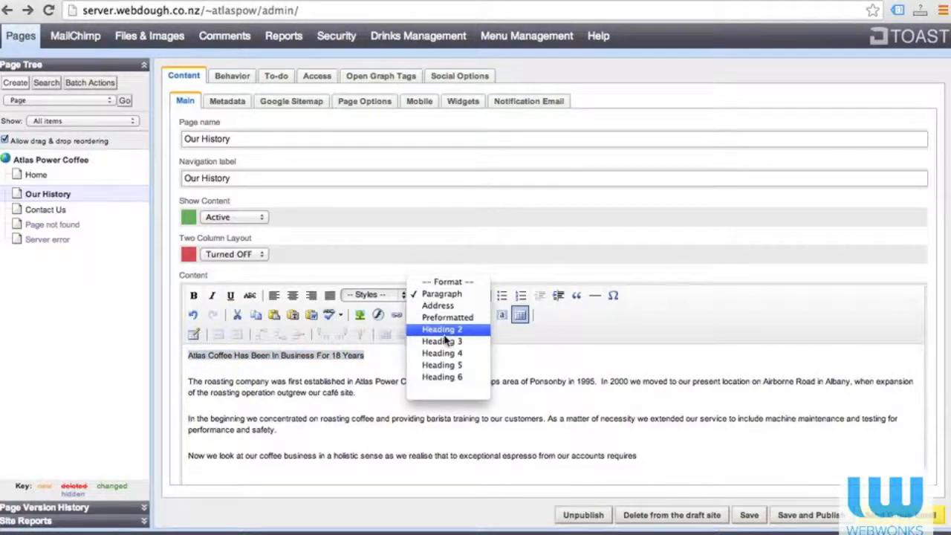
click(446, 333)
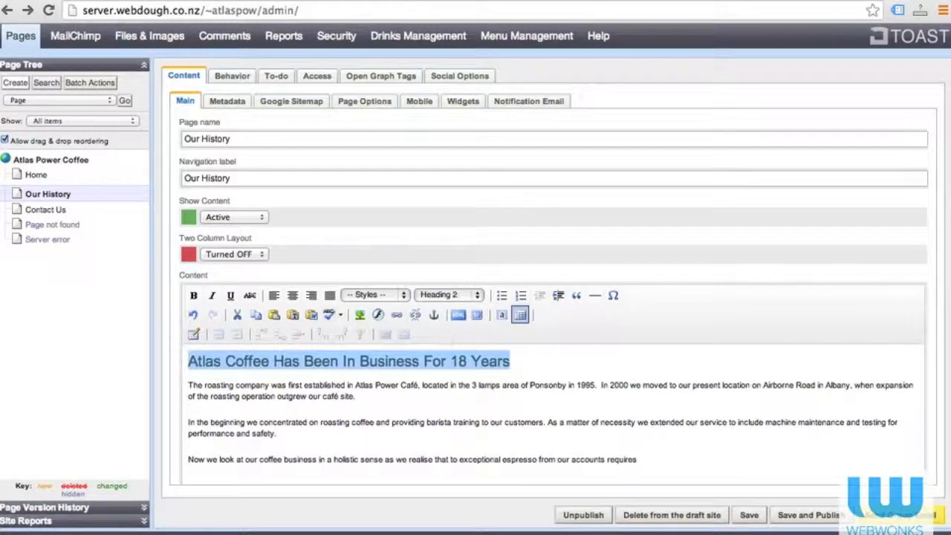
click(535, 362)
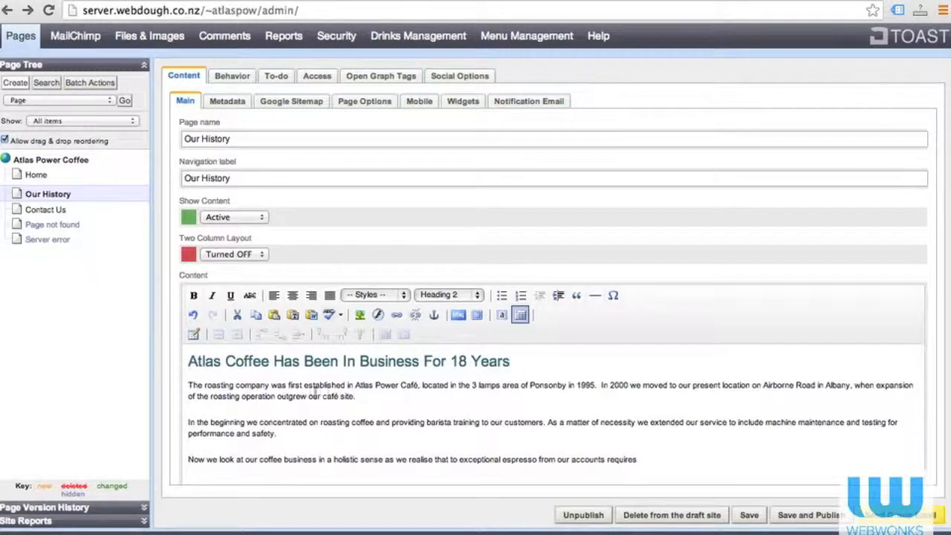
drag(251, 385, 378, 431)
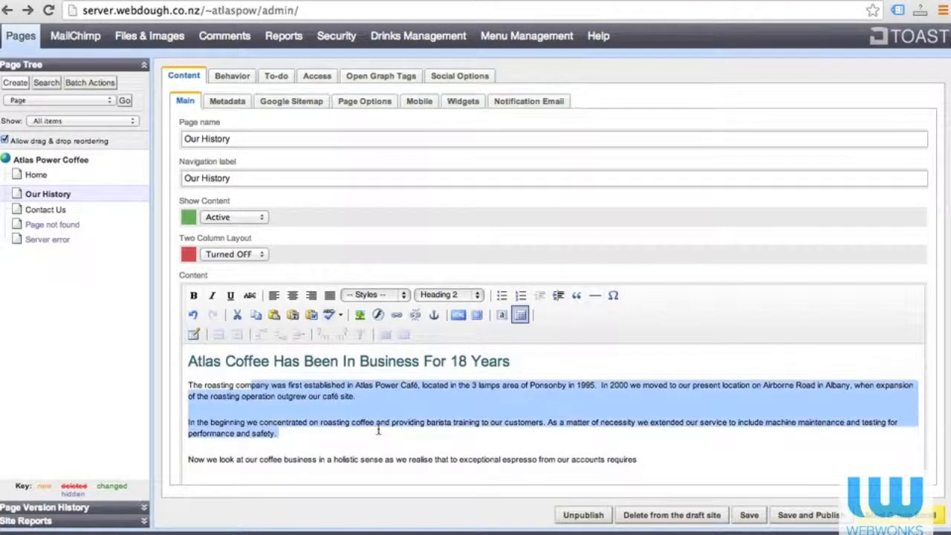
click(367, 438)
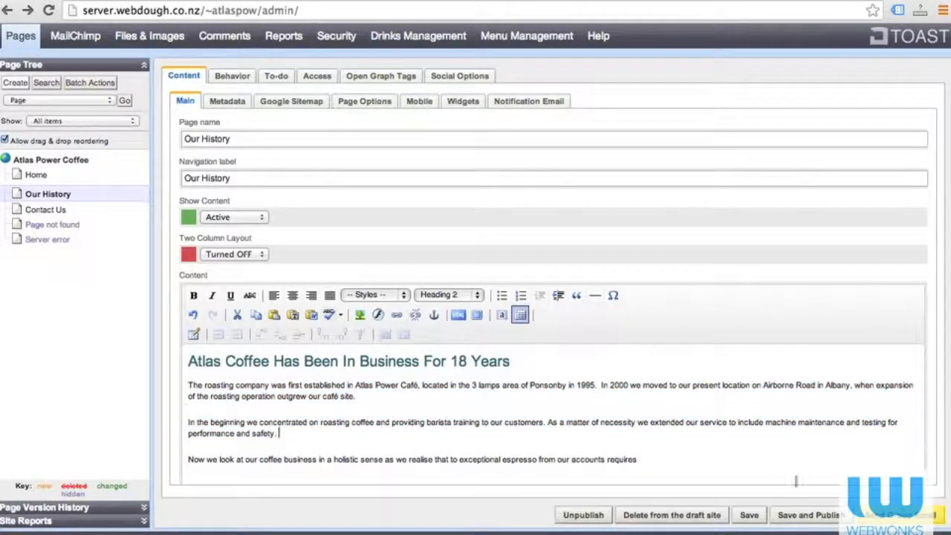
Step: Save and publish the Our History page and check its heading and paragraphs on the live site
click(825, 520)
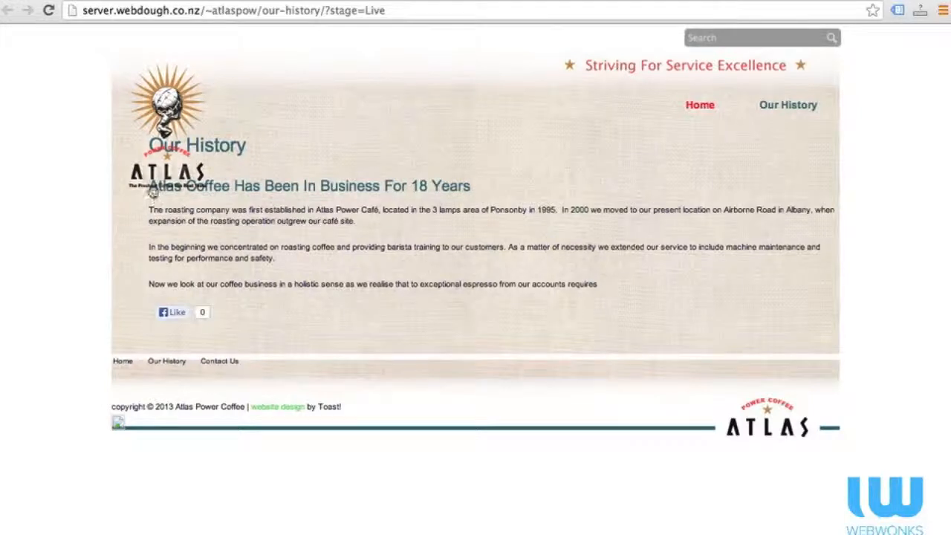
drag(474, 190, 608, 282)
click(159, 241)
click(355, 318)
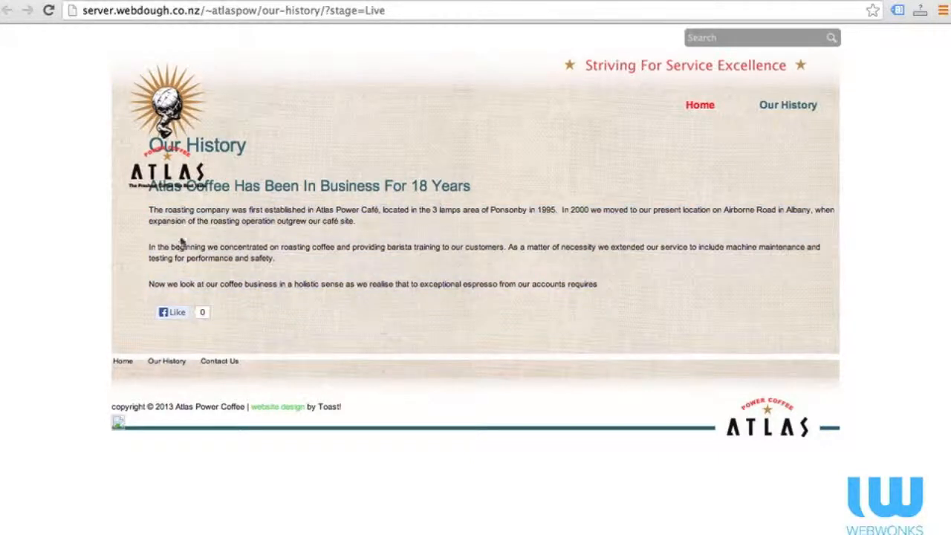